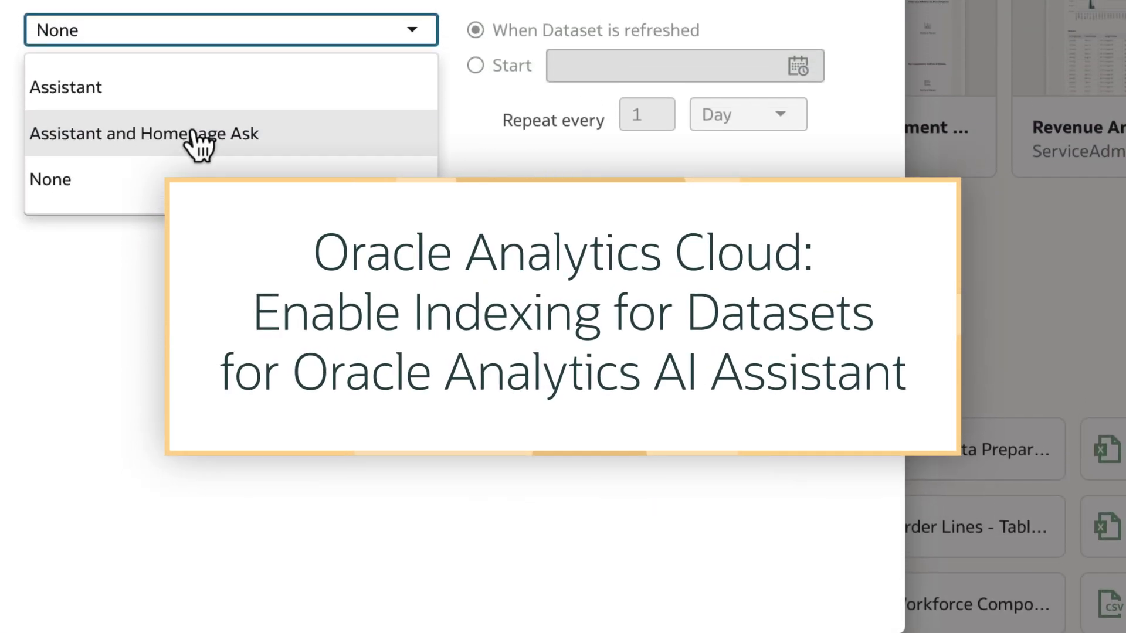
Index for Assistant and Homepage Ask in English, then ask for the top 10 product subcategories by sales
{"action": "left_click", "coordinate": [198, 140]}
{"action": "left_click", "coordinate": [195, 134]}
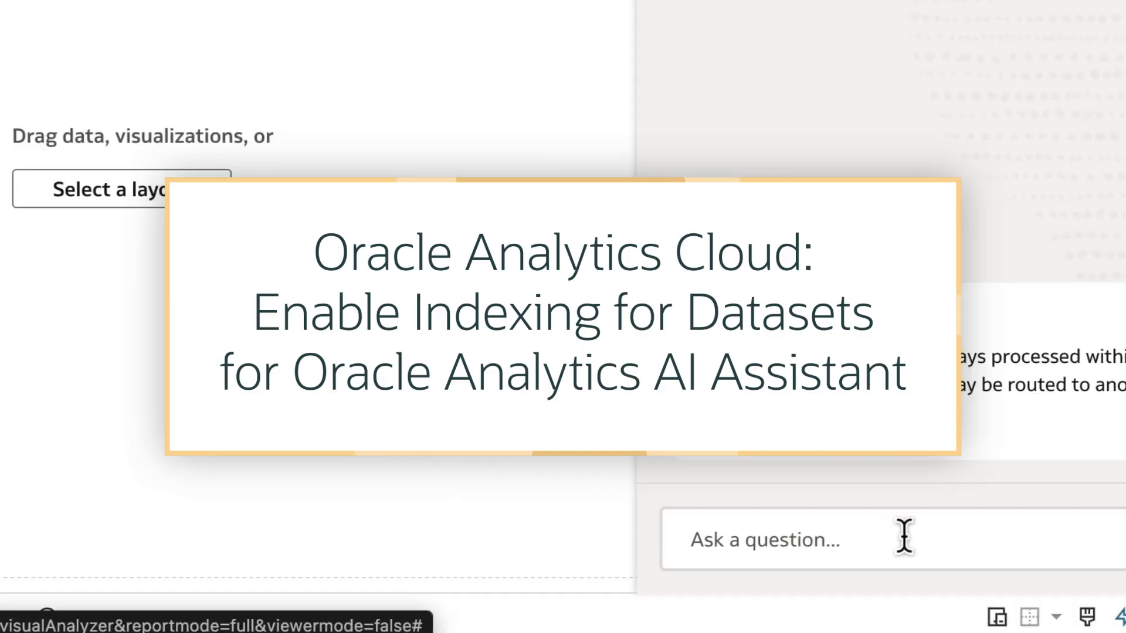
{"action": "left_click", "coordinate": [902, 535]}
{"action": "type", "text": "What are the top 10 product subcat"}
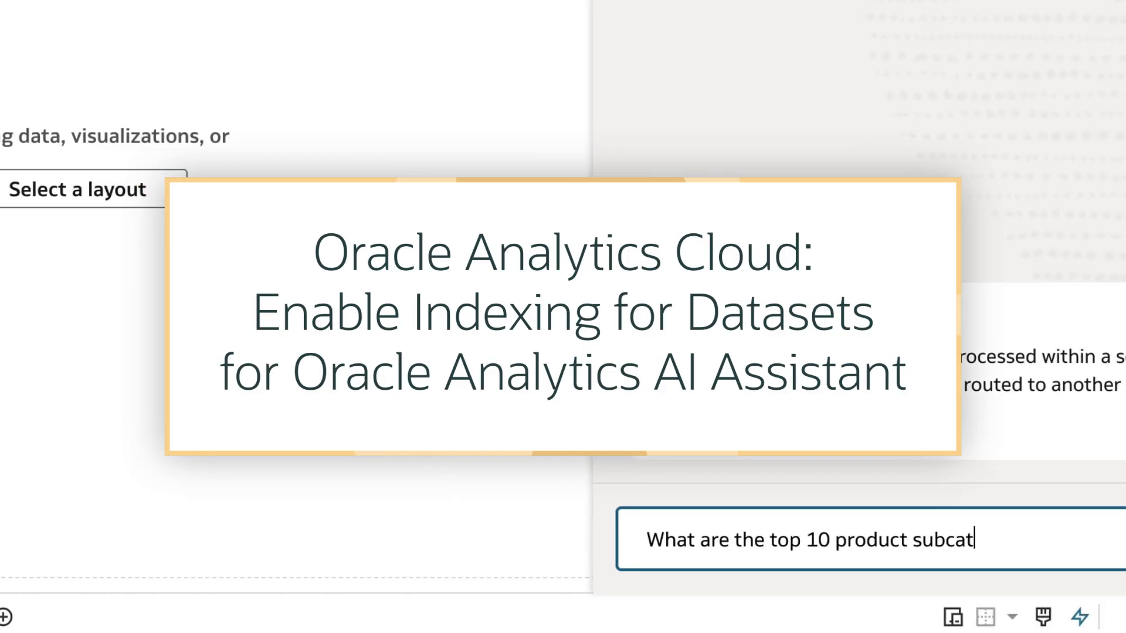
{"action": "type", "text": "egories by sales?"}
{"action": "key", "text": "Return"}
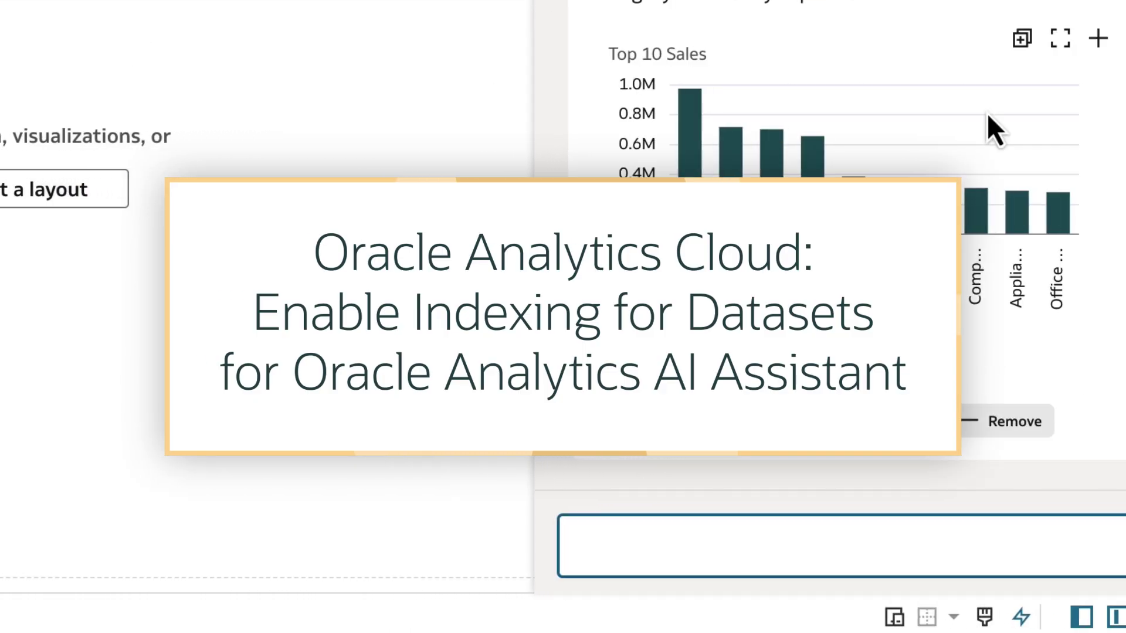
Add the Assistant's chart to the canvas and unindex Order Line ID, Order ID and Customer ID
{"action": "left_click", "coordinate": [1098, 39]}
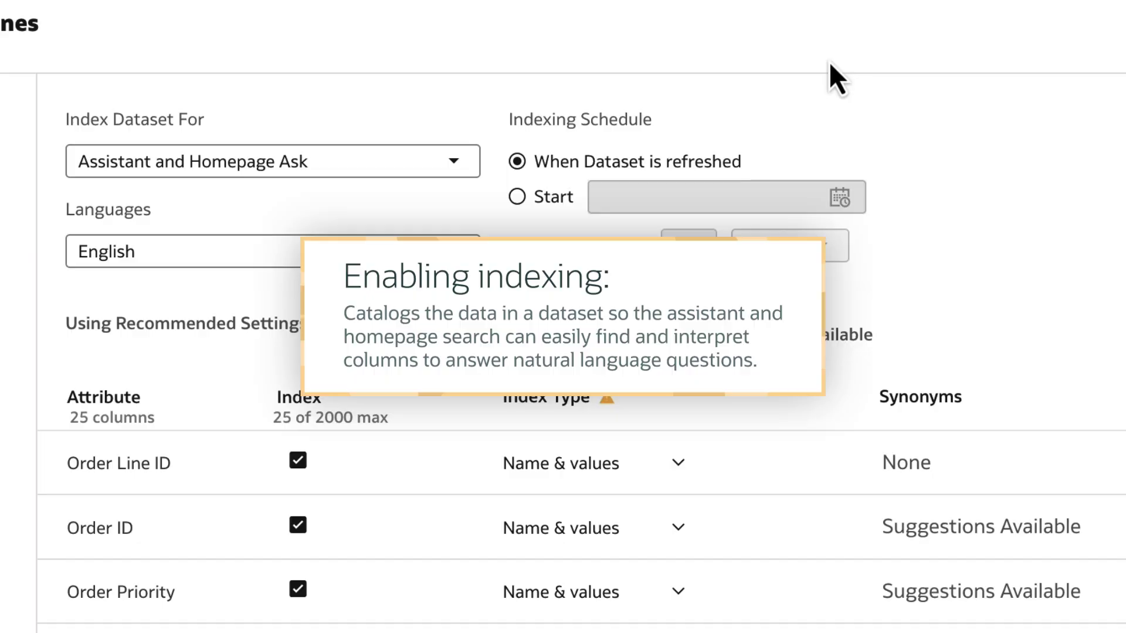
{"action": "left_click", "coordinate": [298, 460]}
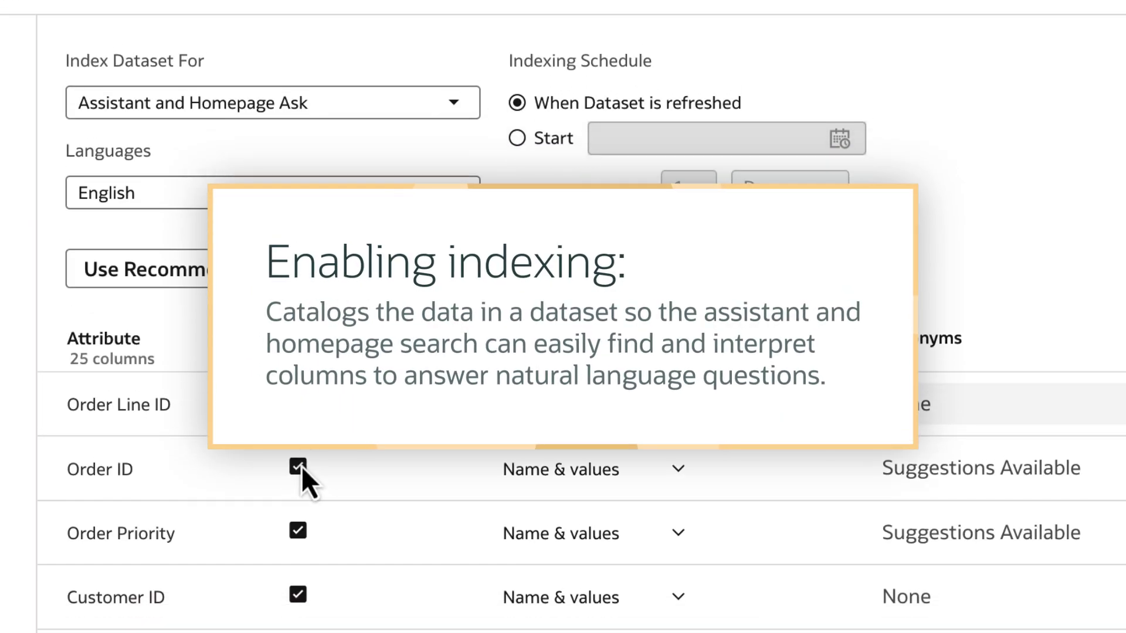
{"action": "left_click", "coordinate": [299, 467]}
{"action": "left_click", "coordinate": [299, 594]}
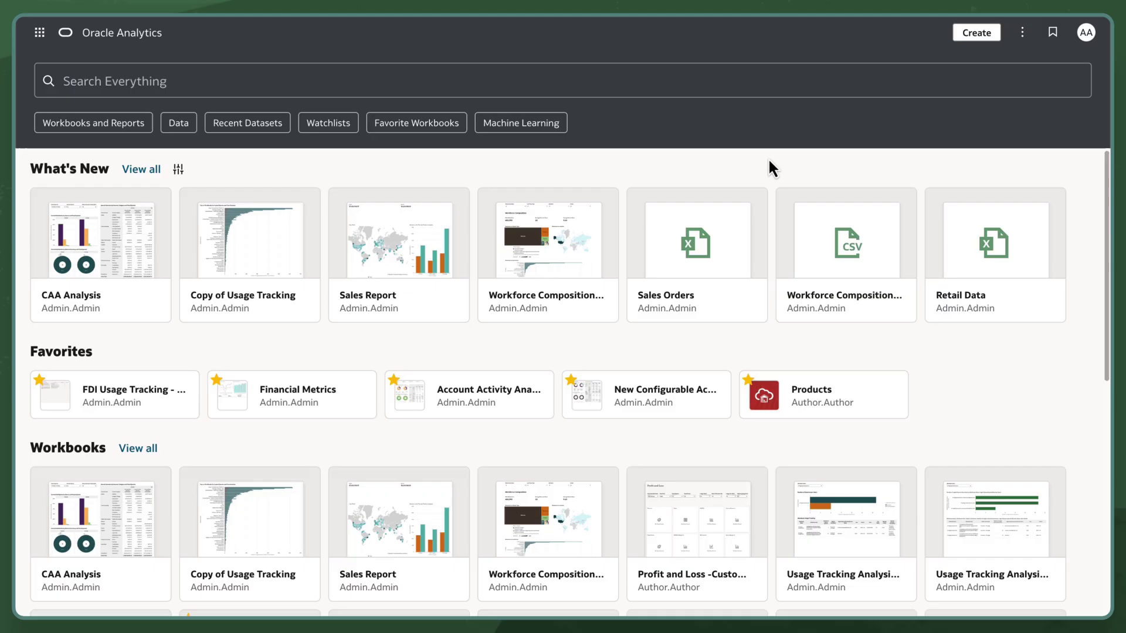
Scroll down to the Datasets list and bring up the Order Lines dataset's actions menu
{"action": "scroll", "coordinate": [769, 161], "scroll_direction": "down", "scroll_amount": 7}
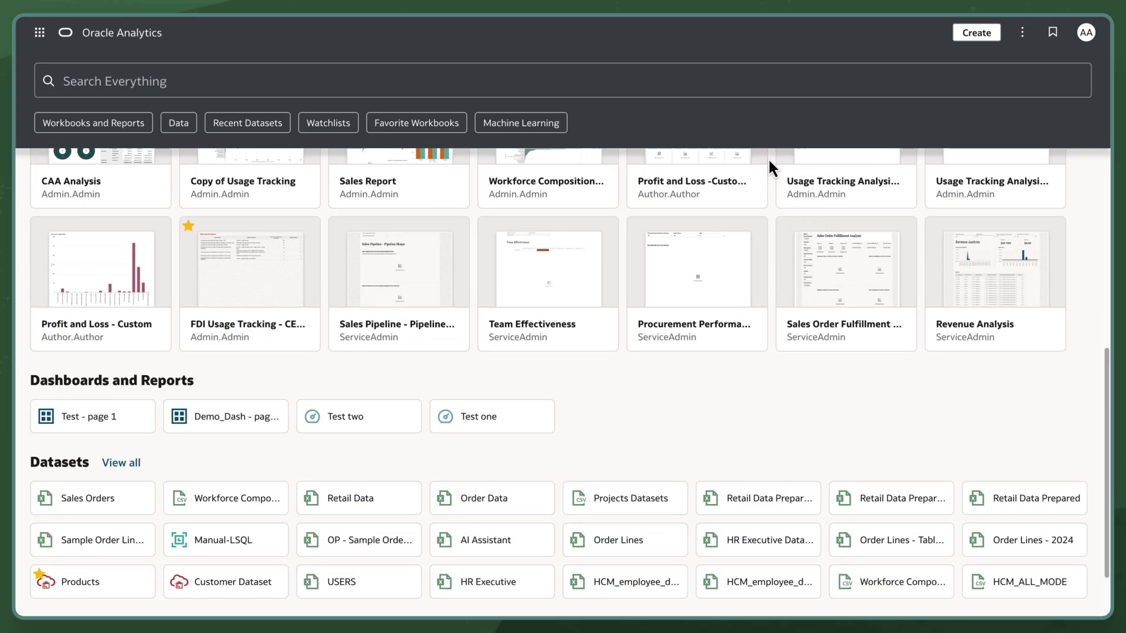
{"action": "scroll", "coordinate": [768, 157], "scroll_direction": "down", "scroll_amount": 1}
{"action": "mouse_move", "coordinate": [683, 466]}
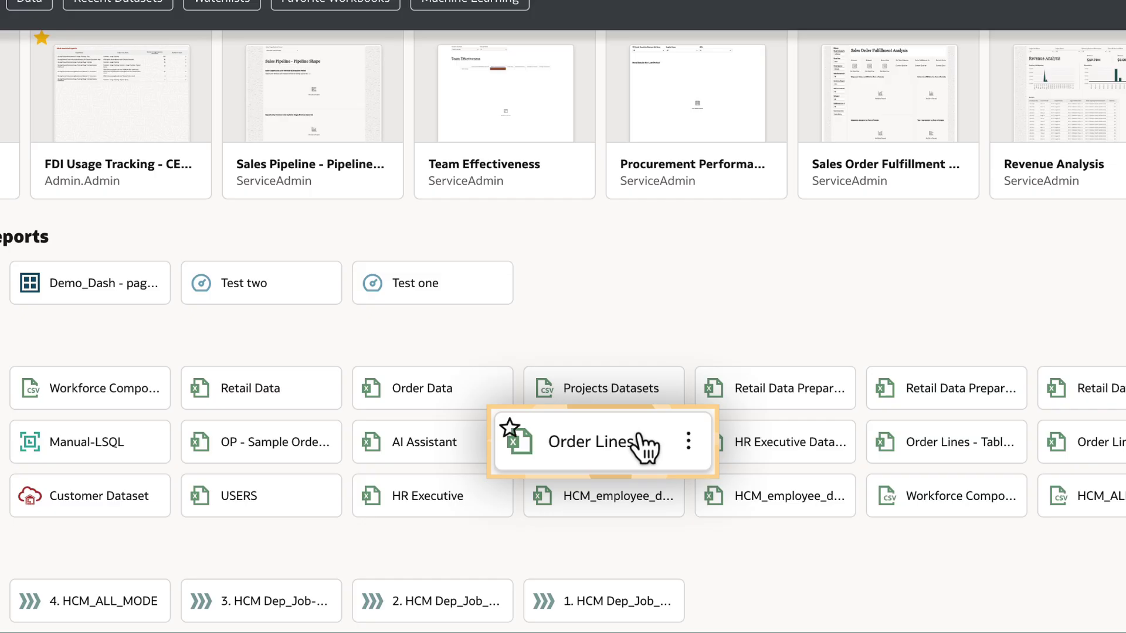
{"action": "right_click", "coordinate": [639, 440]}
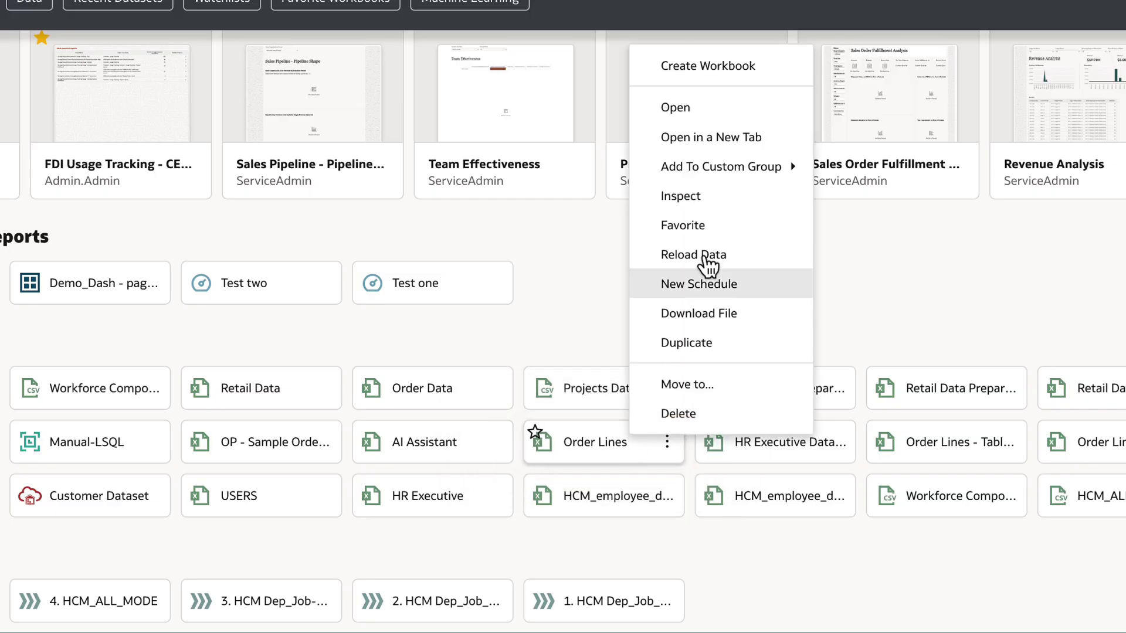
Inspect Order Lines and set its Search indexing to Assistant and Homepage Ask, in English
{"action": "left_click", "coordinate": [703, 198]}
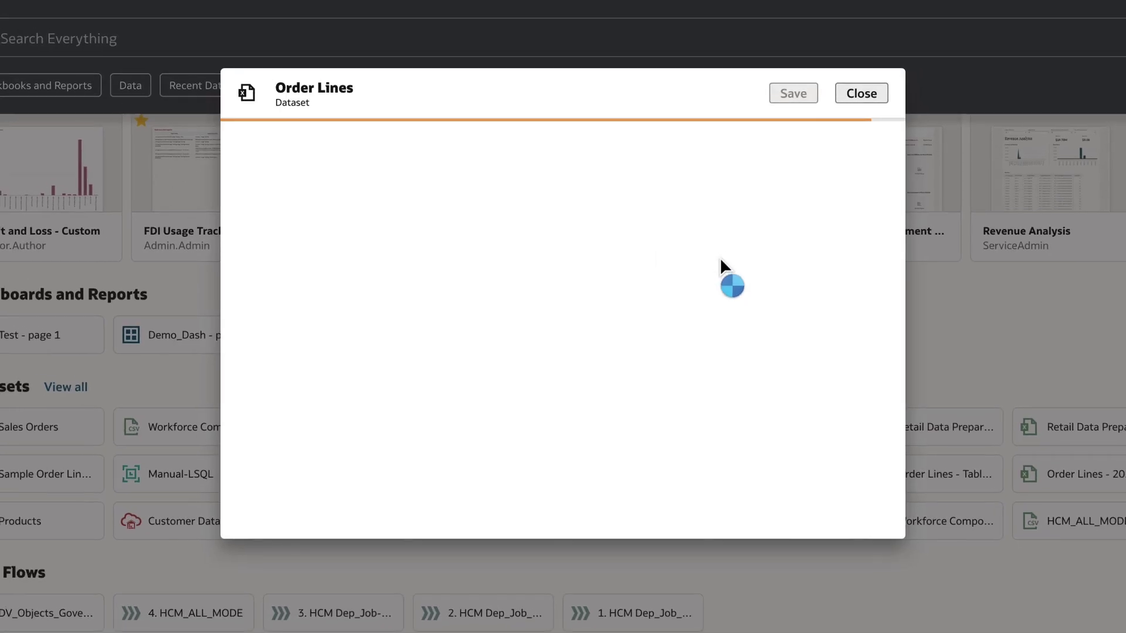
{"action": "left_click", "coordinate": [268, 185]}
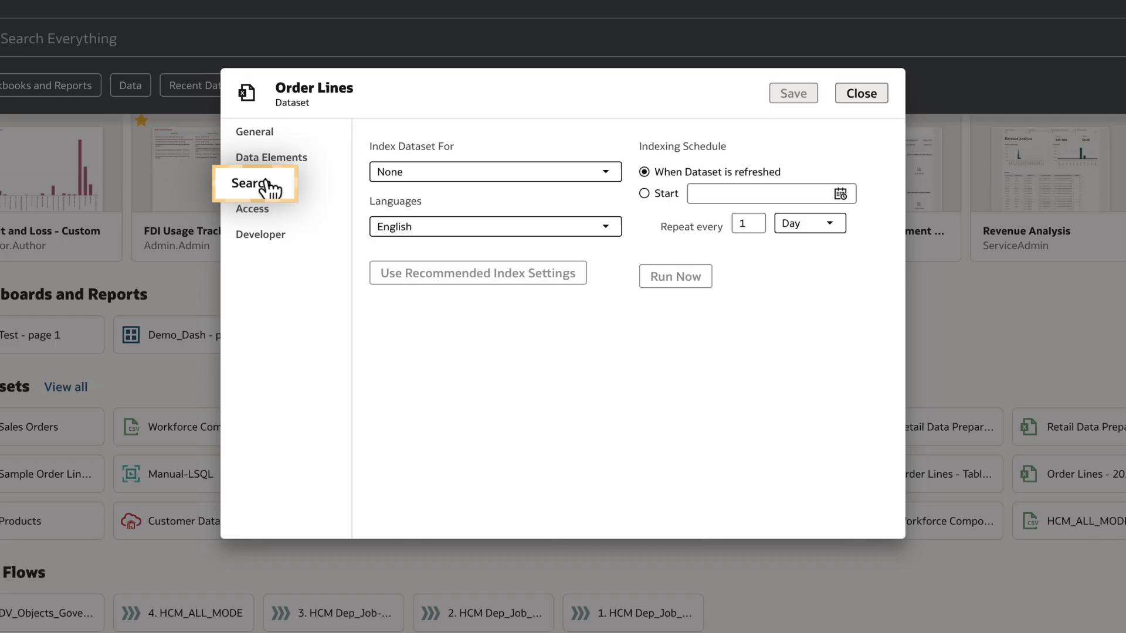
{"action": "left_click", "coordinate": [428, 173]}
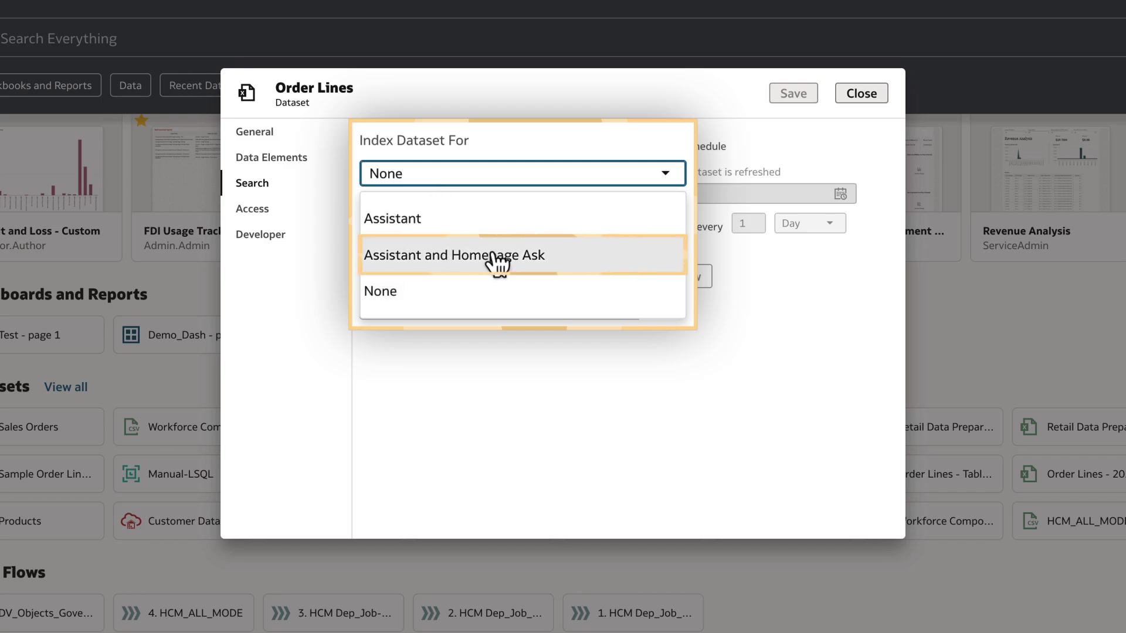
{"action": "left_click", "coordinate": [475, 237]}
{"action": "left_click", "coordinate": [472, 232]}
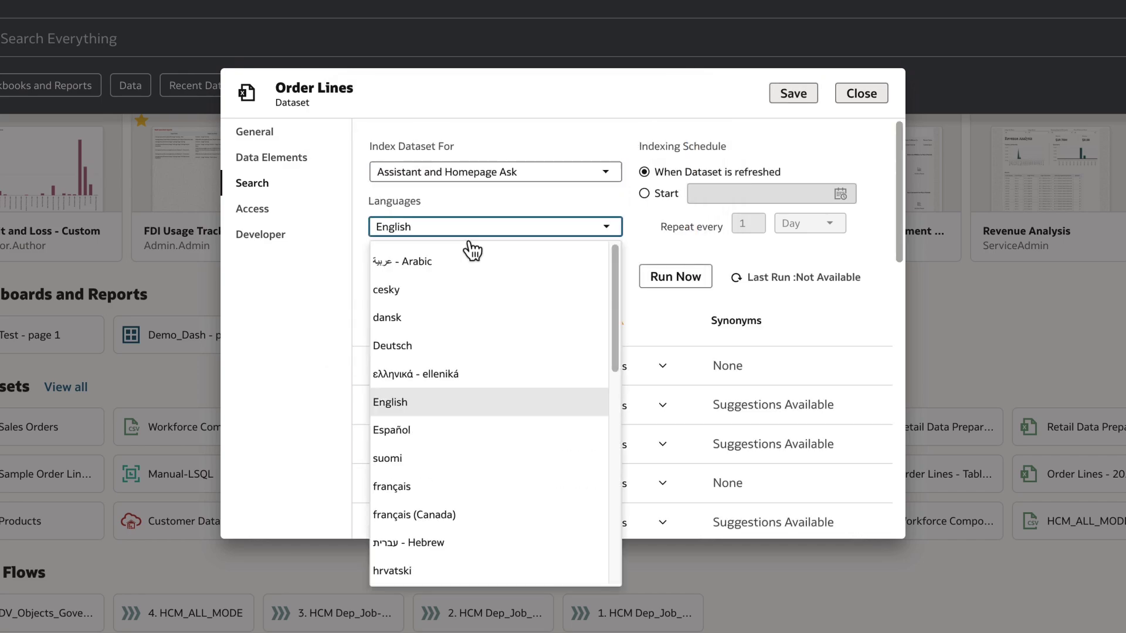
{"action": "left_click", "coordinate": [435, 405]}
Unindex Order Line ID, Order ID and Customer ID, keeping Order Priority as Name & values
{"action": "left_click_drag", "start_coordinate": [862, 515], "coordinate": [1063, 601]}
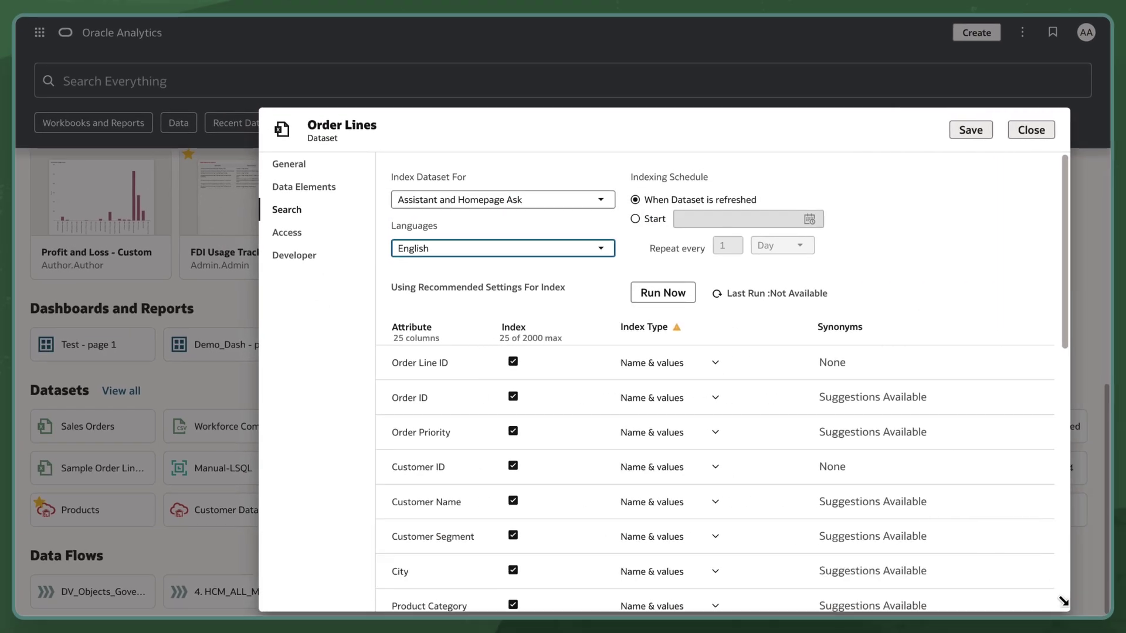
{"action": "left_click_drag", "start_coordinate": [803, 138], "coordinate": [705, 103]}
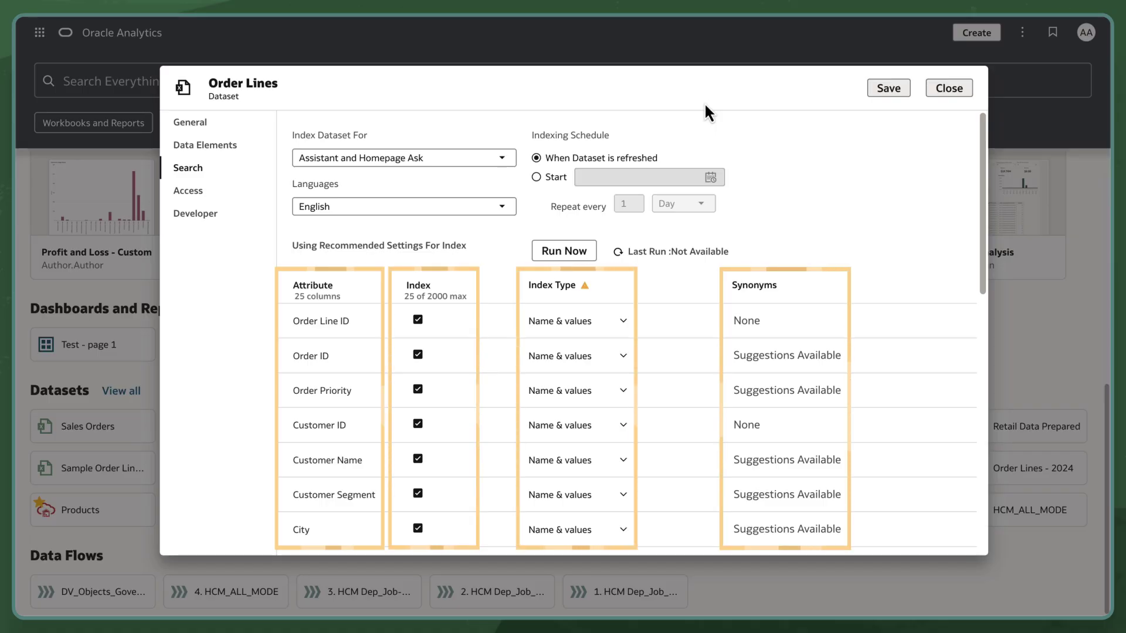
{"action": "left_click", "coordinate": [418, 319]}
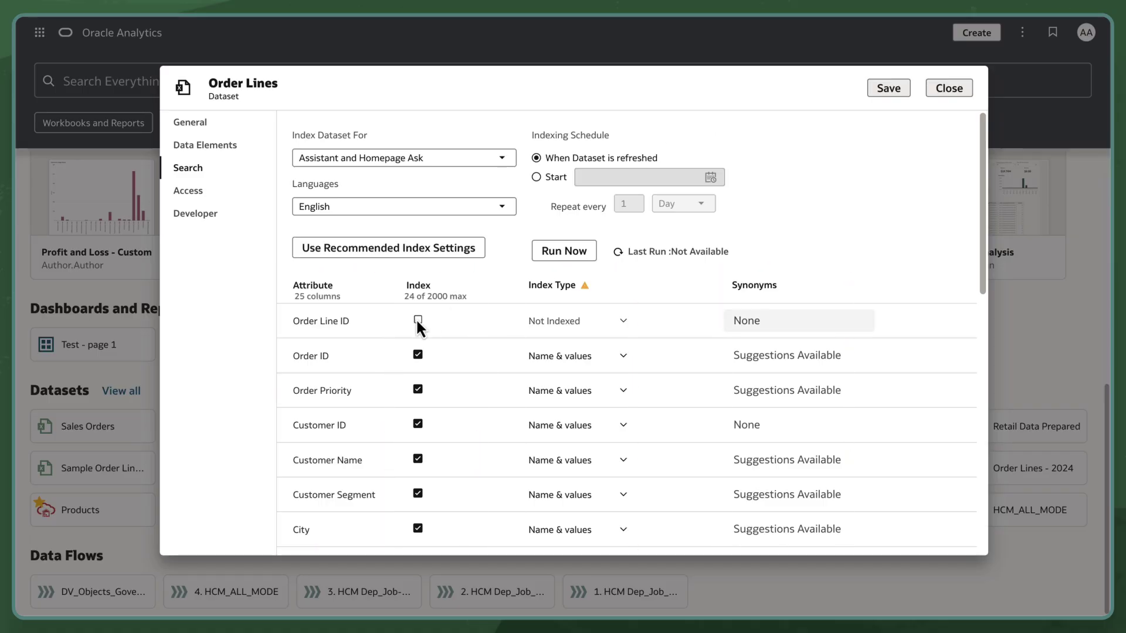
{"action": "left_click", "coordinate": [419, 354]}
{"action": "left_click", "coordinate": [415, 426]}
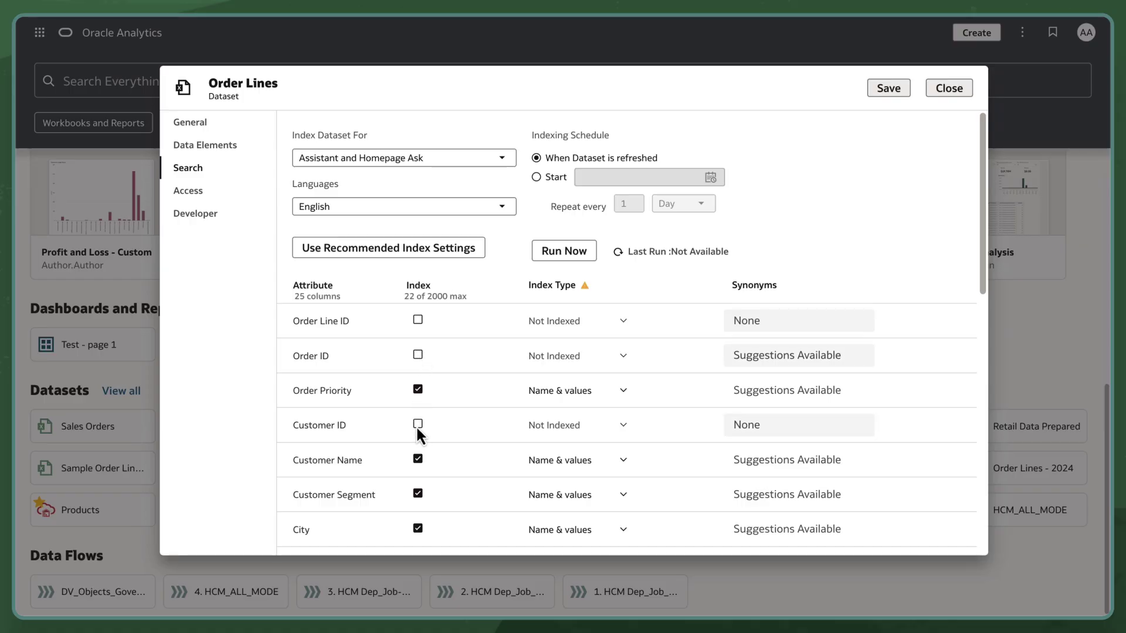
{"action": "left_click", "coordinate": [603, 390]}
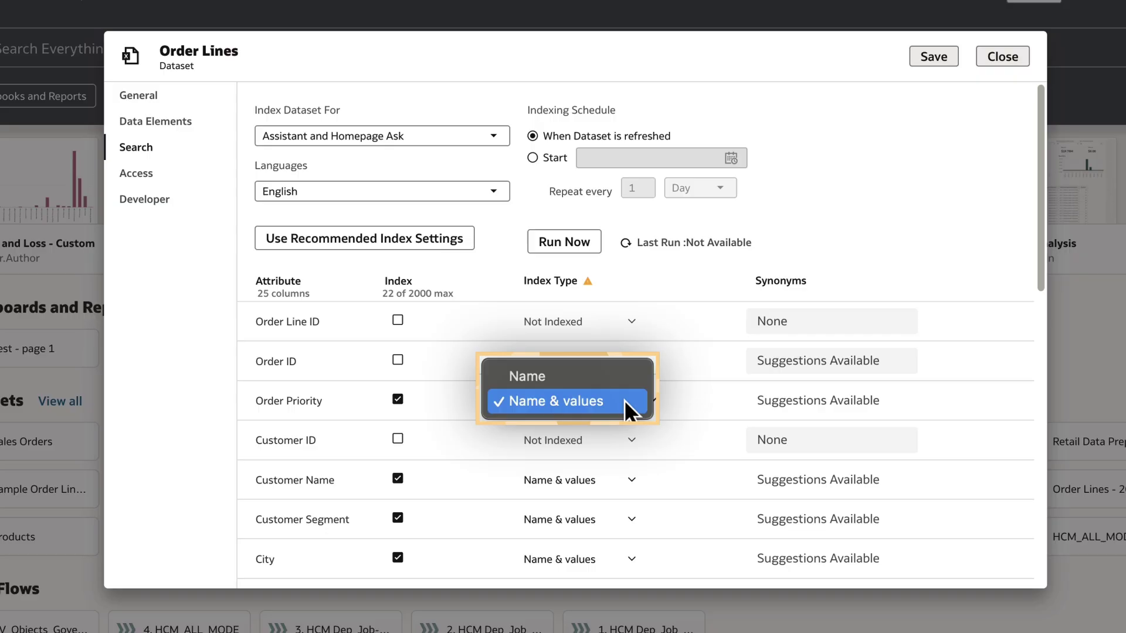
{"action": "left_click", "coordinate": [624, 400]}
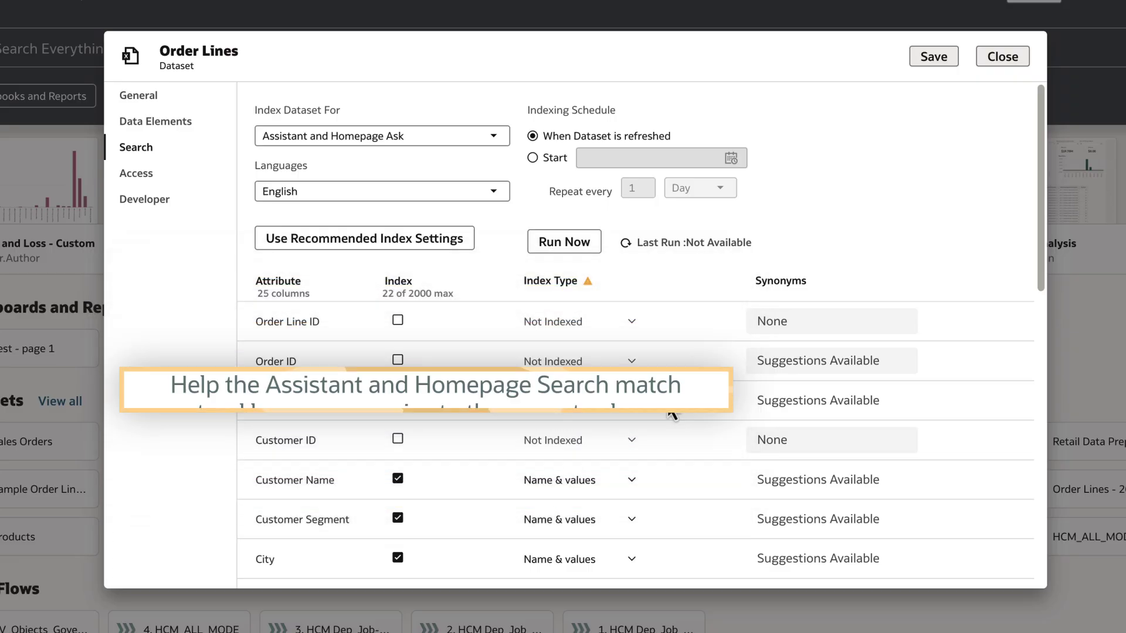
Add synonyms Location (City), Product Type (Product Category), Box Type (Product Container), Account Name (Customer Name)
{"action": "scroll", "coordinate": [667, 399], "scroll_direction": "down", "scroll_amount": 5}
{"action": "left_click", "coordinate": [747, 326]}
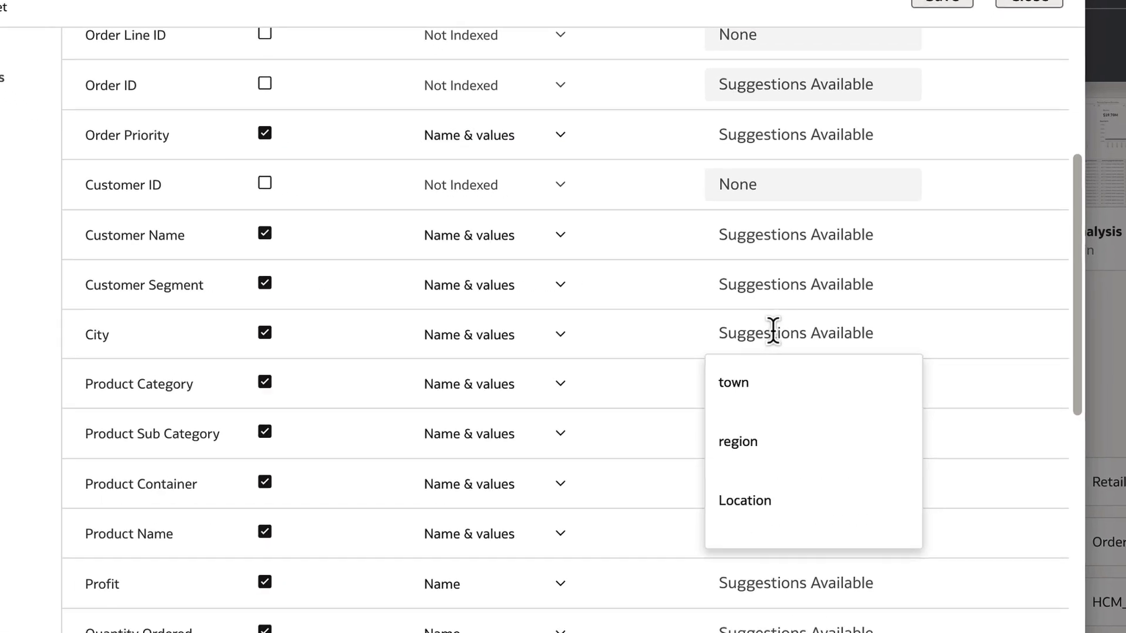
{"action": "left_click", "coordinate": [797, 466]}
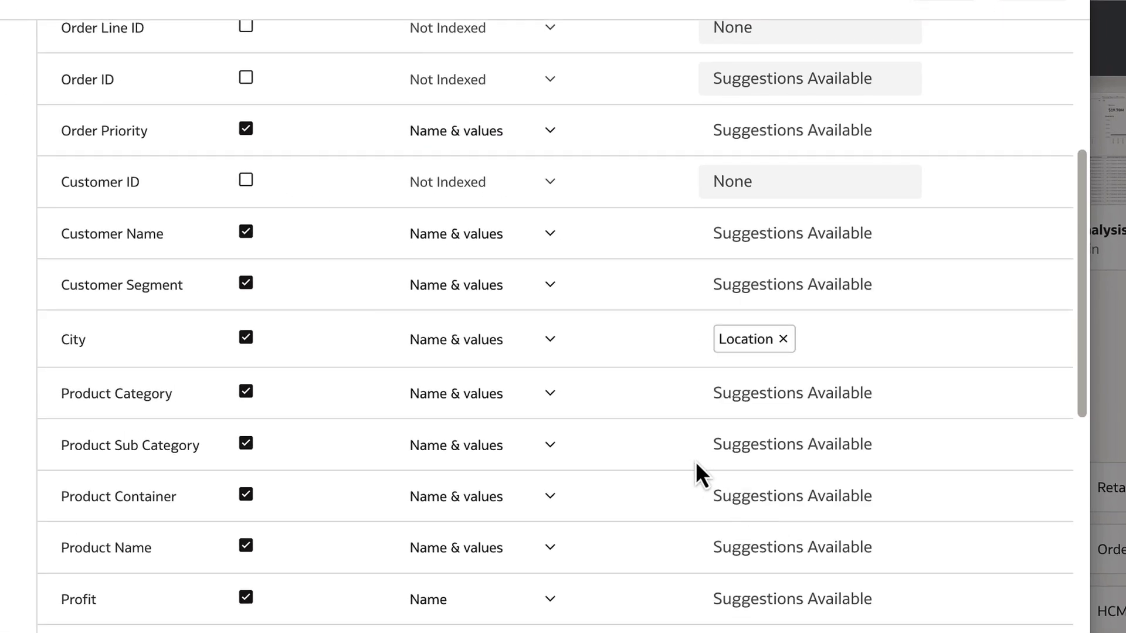
{"action": "left_click", "coordinate": [772, 390]}
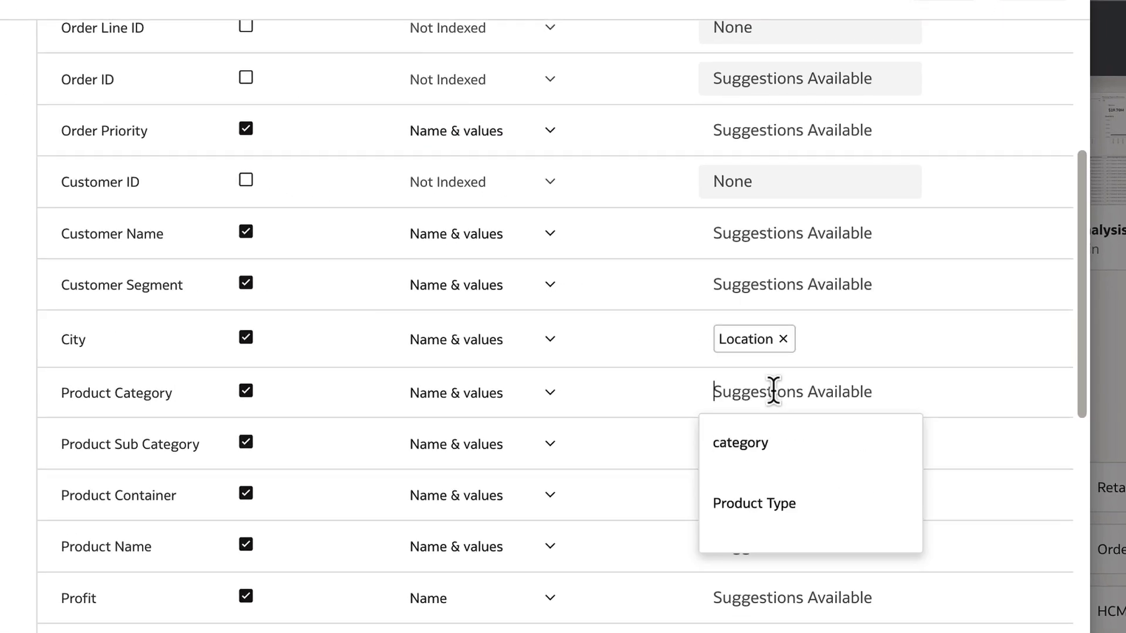
{"action": "left_click", "coordinate": [777, 504]}
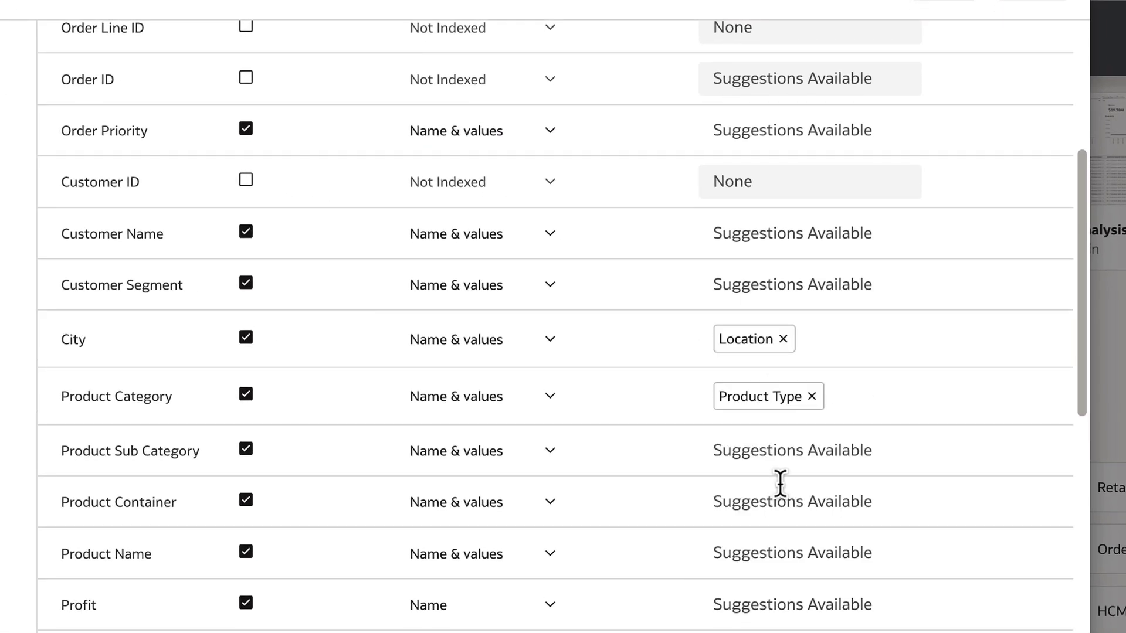
{"action": "left_click", "coordinate": [778, 491]}
{"action": "left_click", "coordinate": [773, 539]}
{"action": "left_click", "coordinate": [773, 239]}
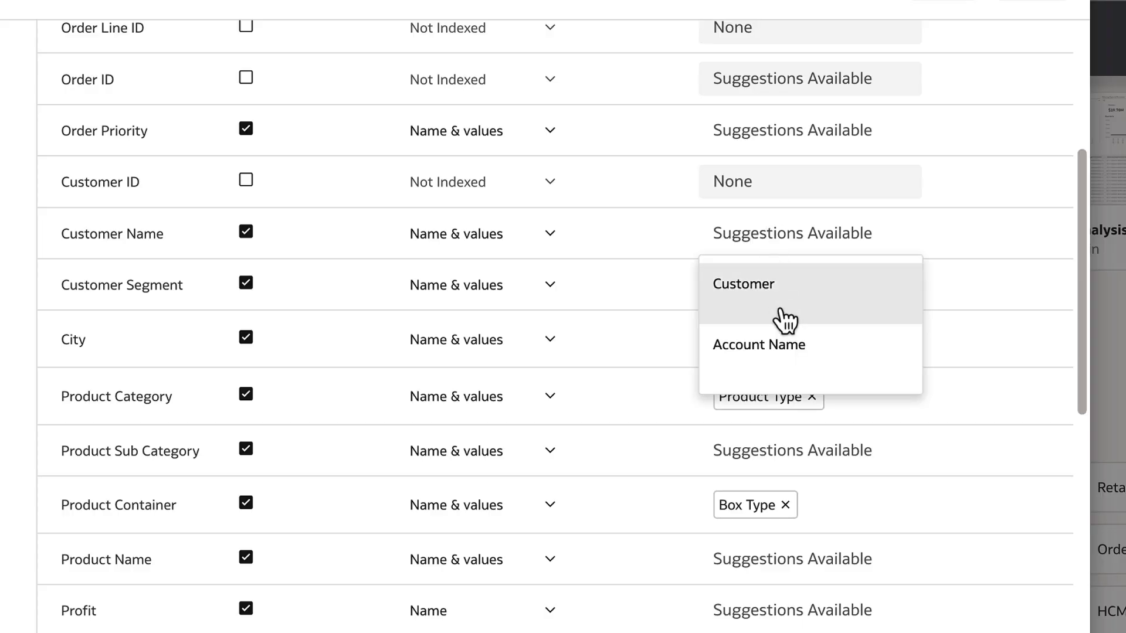
{"action": "left_click", "coordinate": [784, 346]}
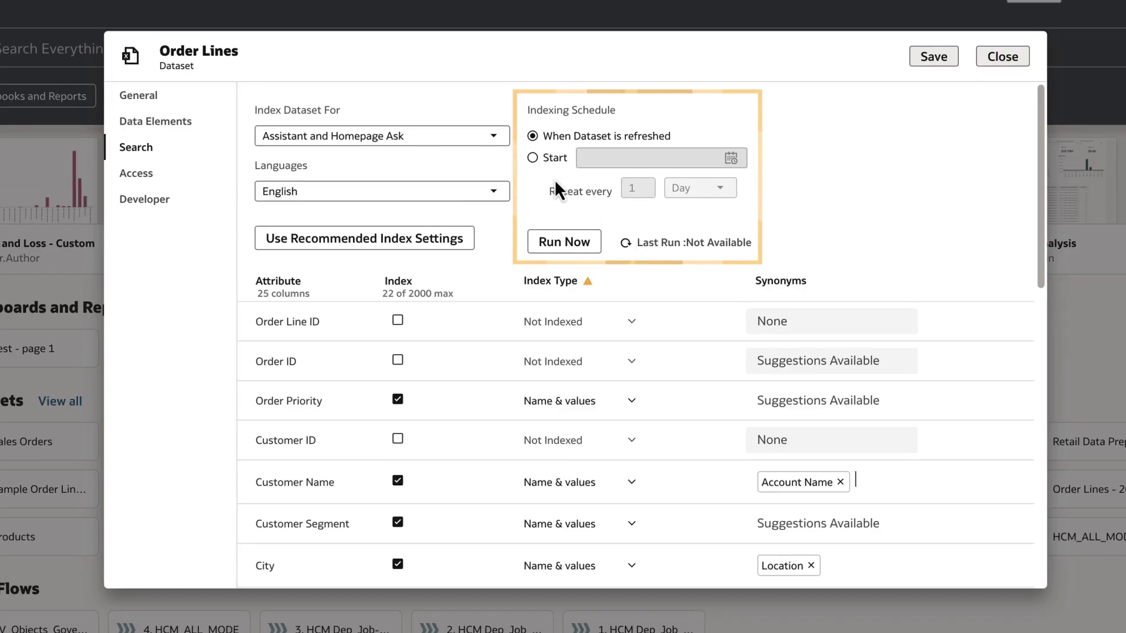
Set the indexing schedule to Start at 09/12/25 11:21 AM, repeating every 1 Day
{"action": "left_click", "coordinate": [532, 157]}
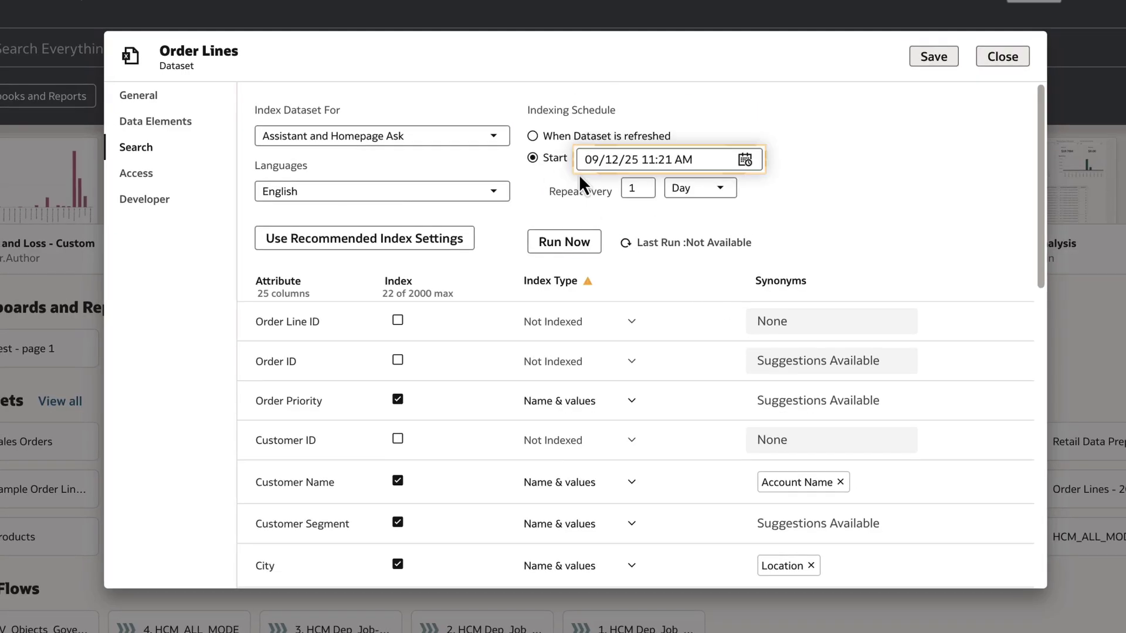
{"action": "left_click", "coordinate": [740, 160]}
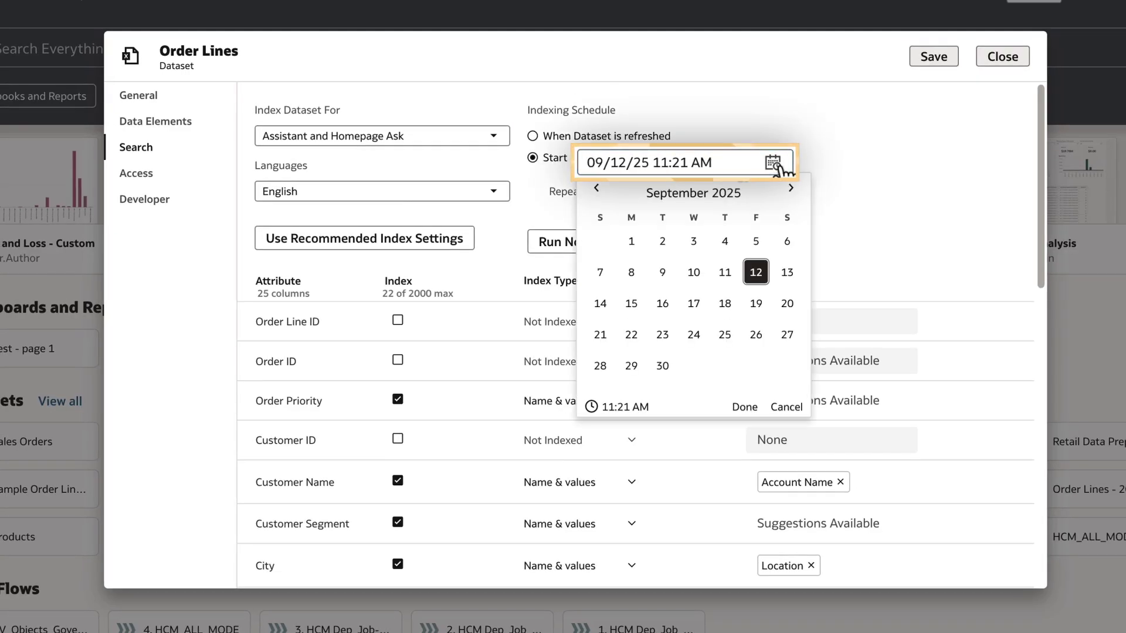
{"action": "left_click", "coordinate": [748, 166]}
{"action": "left_click", "coordinate": [730, 188]}
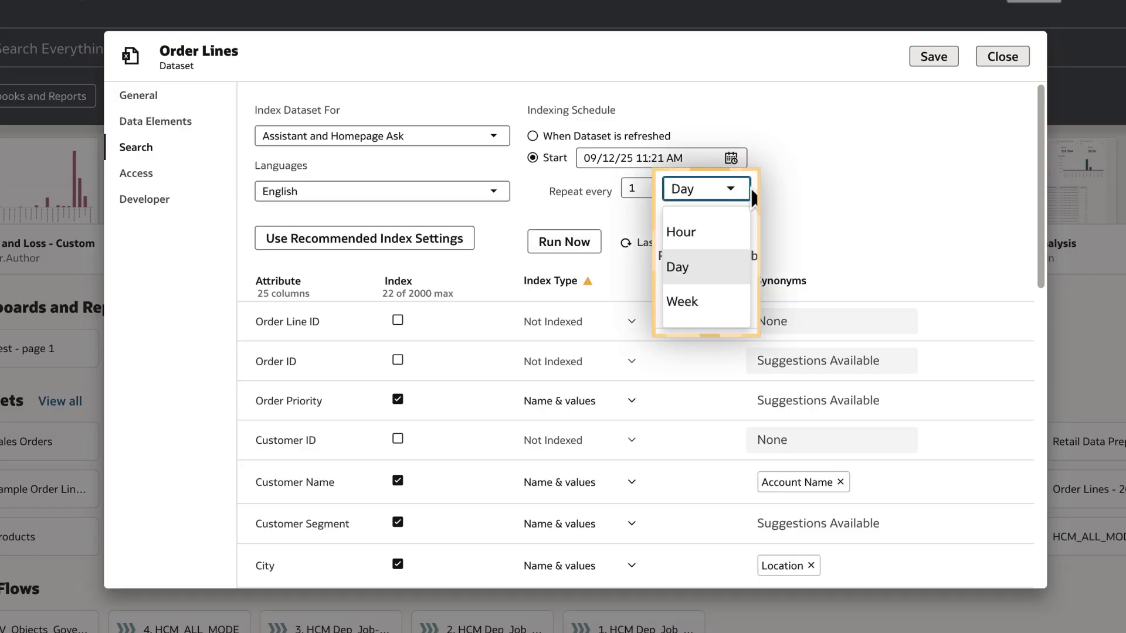
{"action": "left_click", "coordinate": [712, 267]}
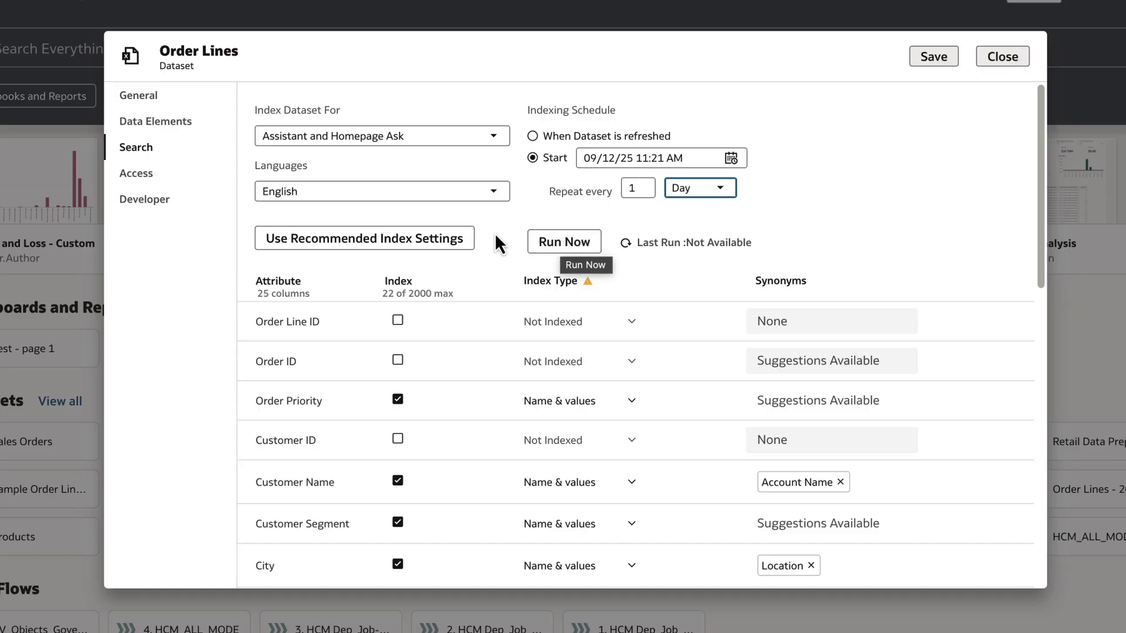
Apply Use Recommended Index Settings, then unindex Order Line ID, Order ID and Customer ID again
{"action": "left_click", "coordinate": [444, 247]}
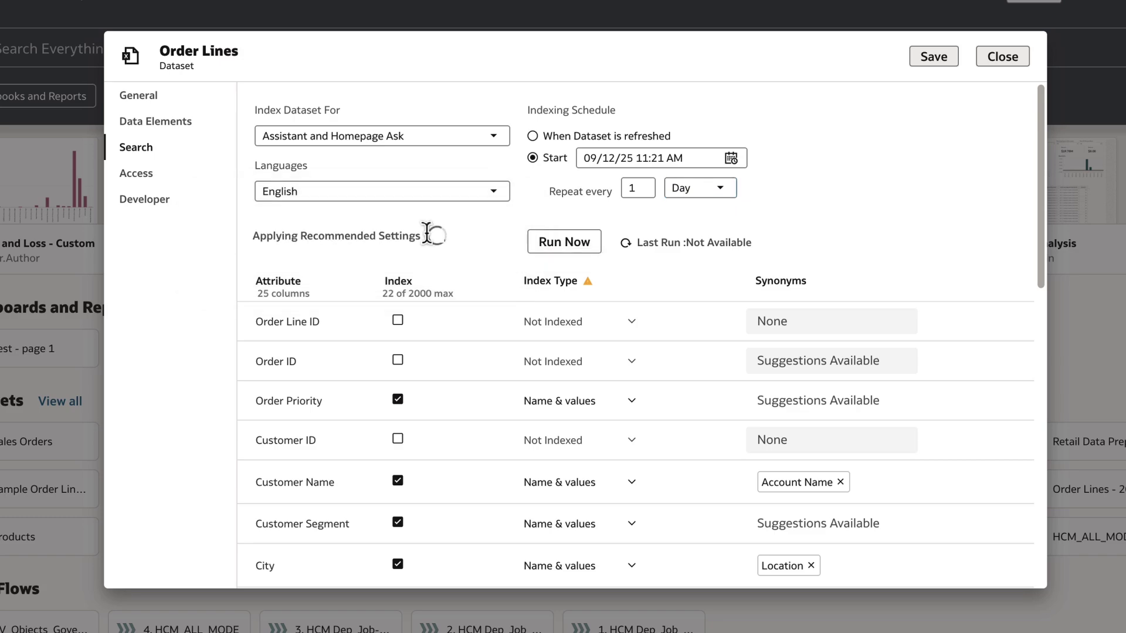
{"action": "left_click", "coordinate": [398, 320]}
{"action": "left_click", "coordinate": [398, 359]}
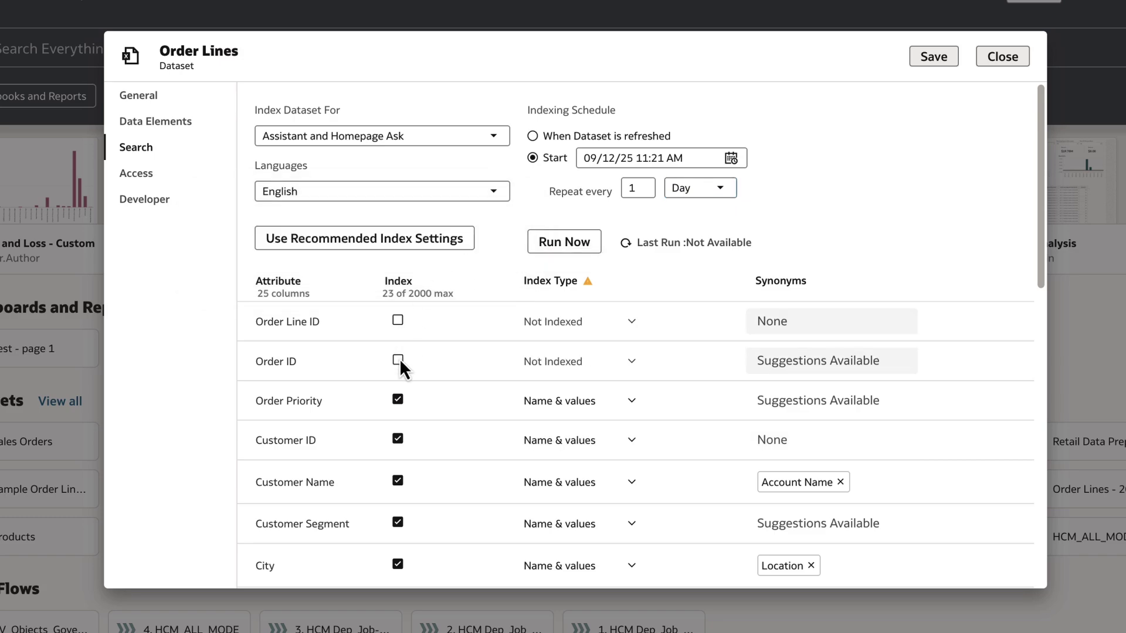
{"action": "left_click", "coordinate": [397, 438]}
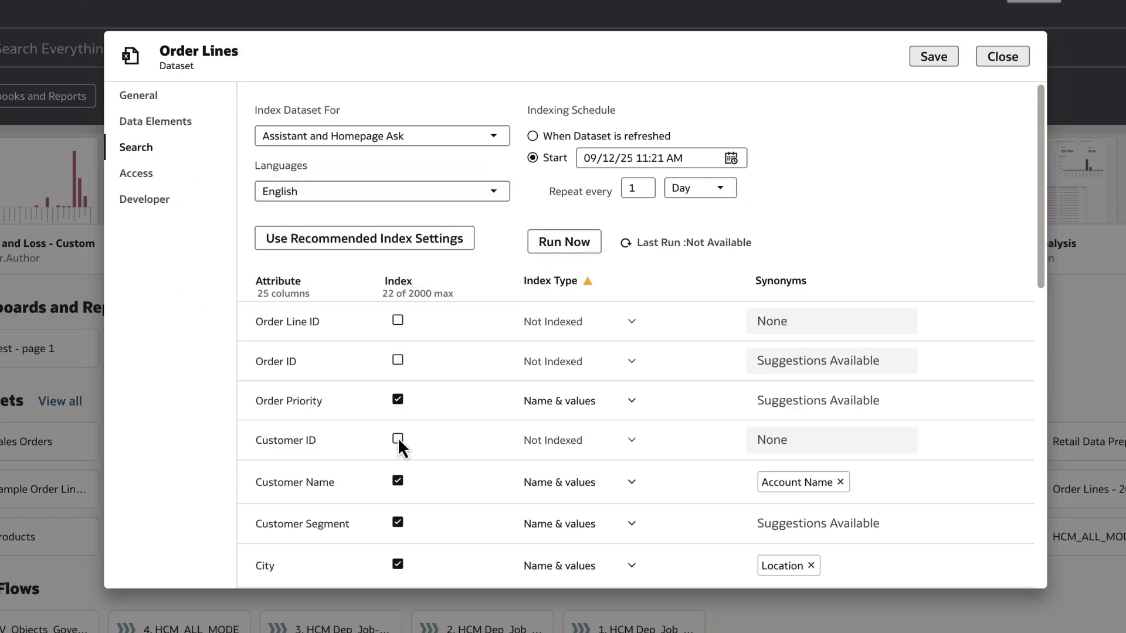
Save the Order Lines search settings, run indexing now, confirm, and close the dataset dialog
{"action": "left_click", "coordinate": [924, 63]}
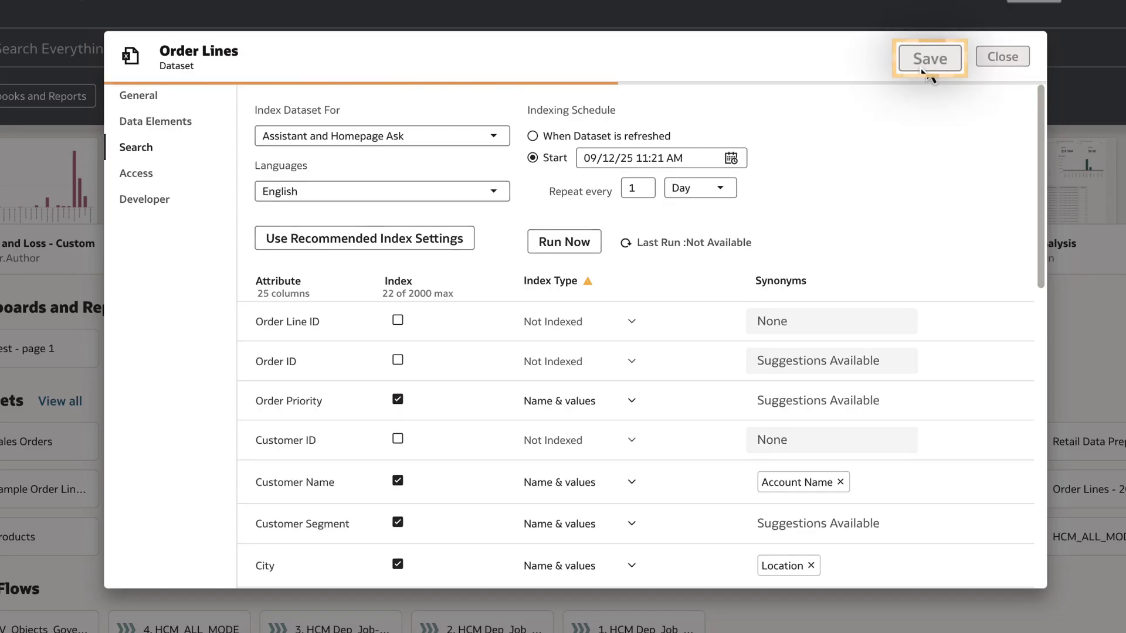
{"action": "left_click", "coordinate": [557, 243]}
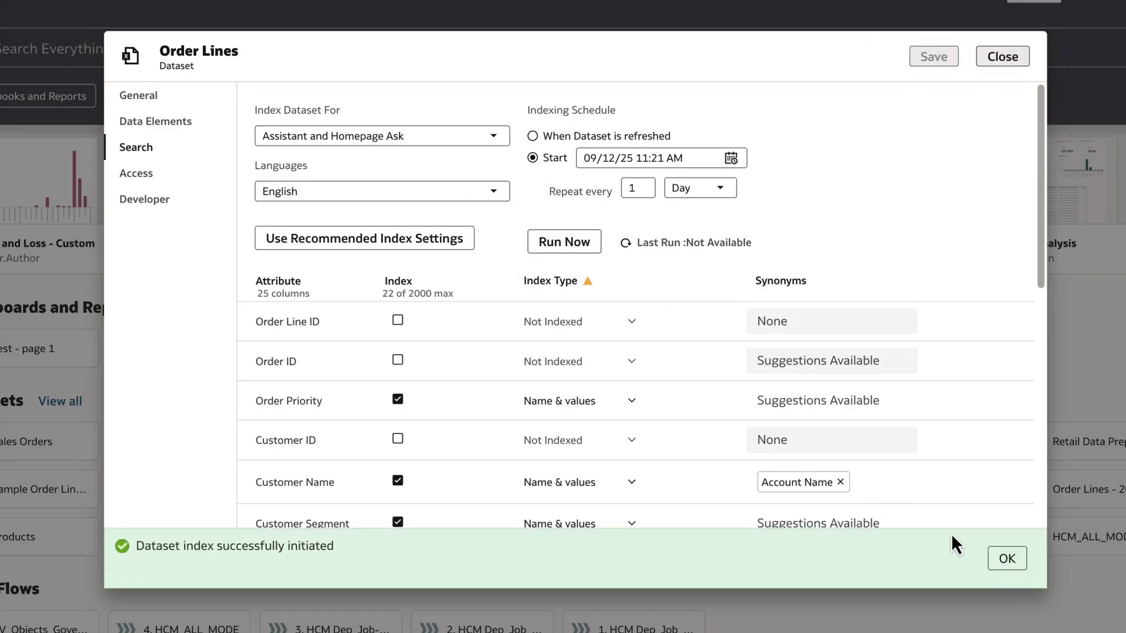
{"action": "left_click", "coordinate": [1018, 566]}
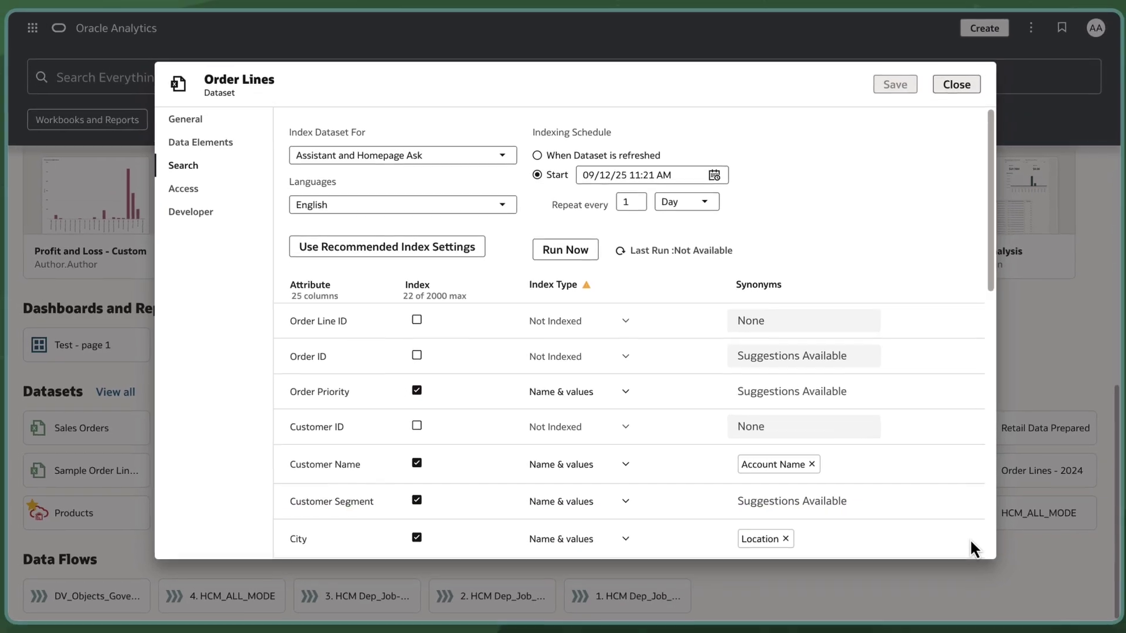
{"action": "left_click", "coordinate": [948, 88]}
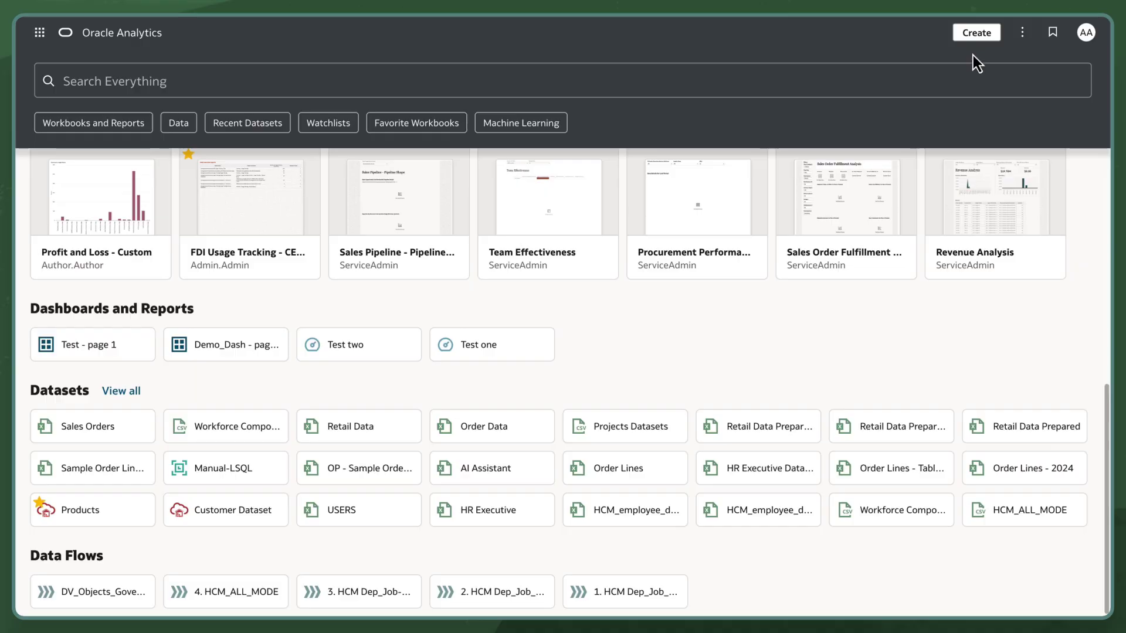
{"action": "left_click", "coordinate": [976, 32]}
Create a workbook and add Order Lines, found by searching 'order' under All Data
{"action": "left_click", "coordinate": [859, 109]}
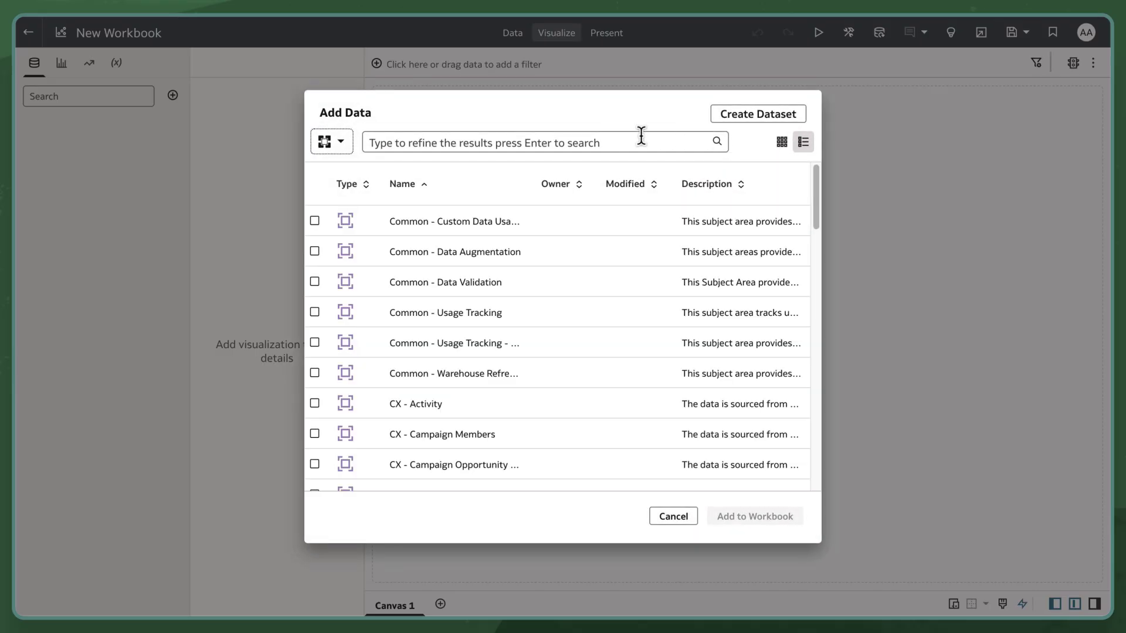
{"action": "left_click", "coordinate": [331, 142]}
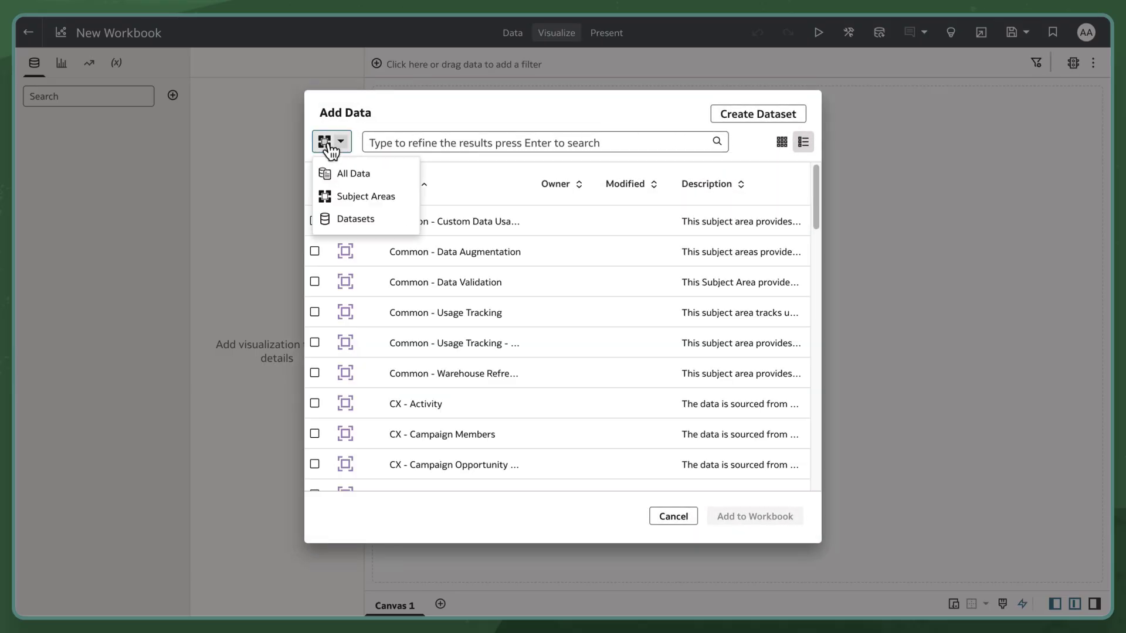
{"action": "left_click", "coordinate": [352, 173]}
{"action": "type", "text": "order"}
{"action": "key", "text": "Return"}
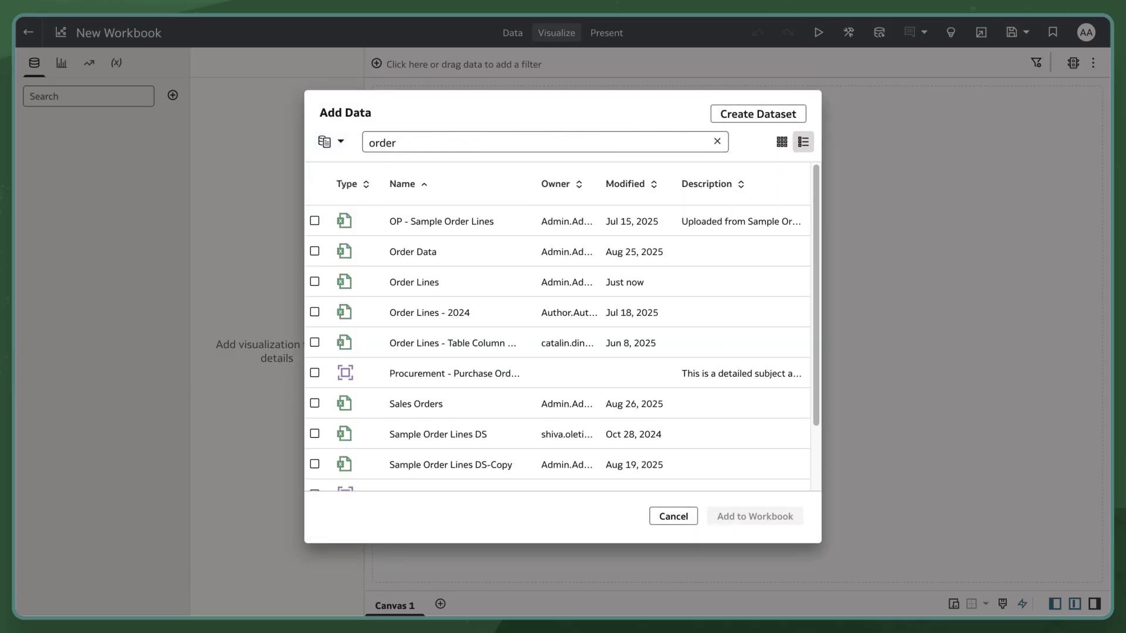
{"action": "left_click", "coordinate": [442, 282]}
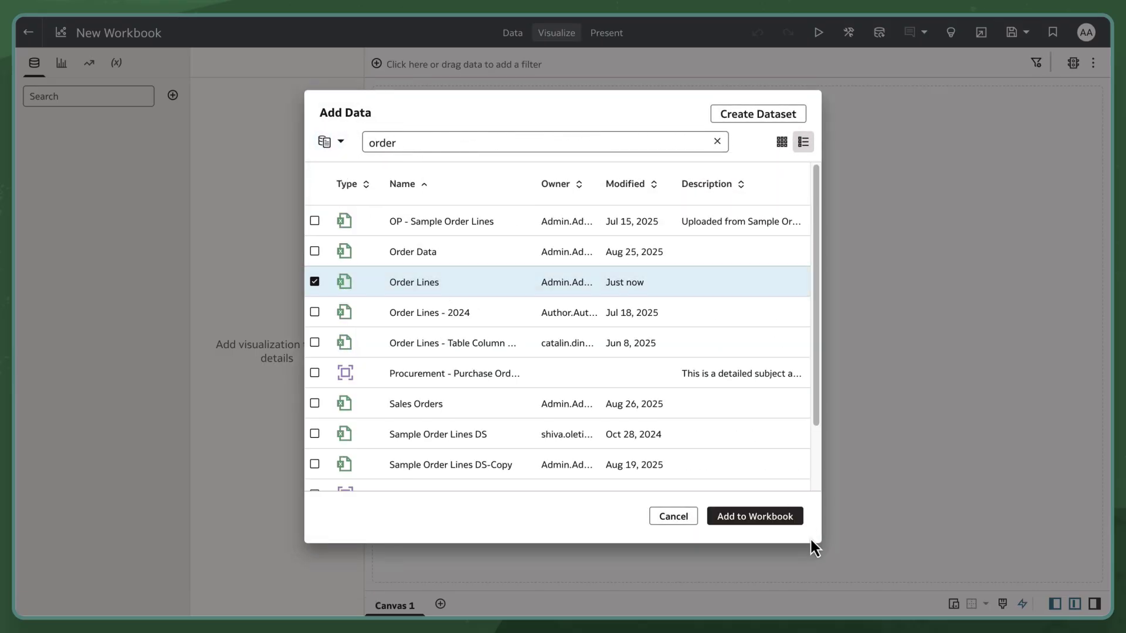
{"action": "left_click", "coordinate": [787, 521]}
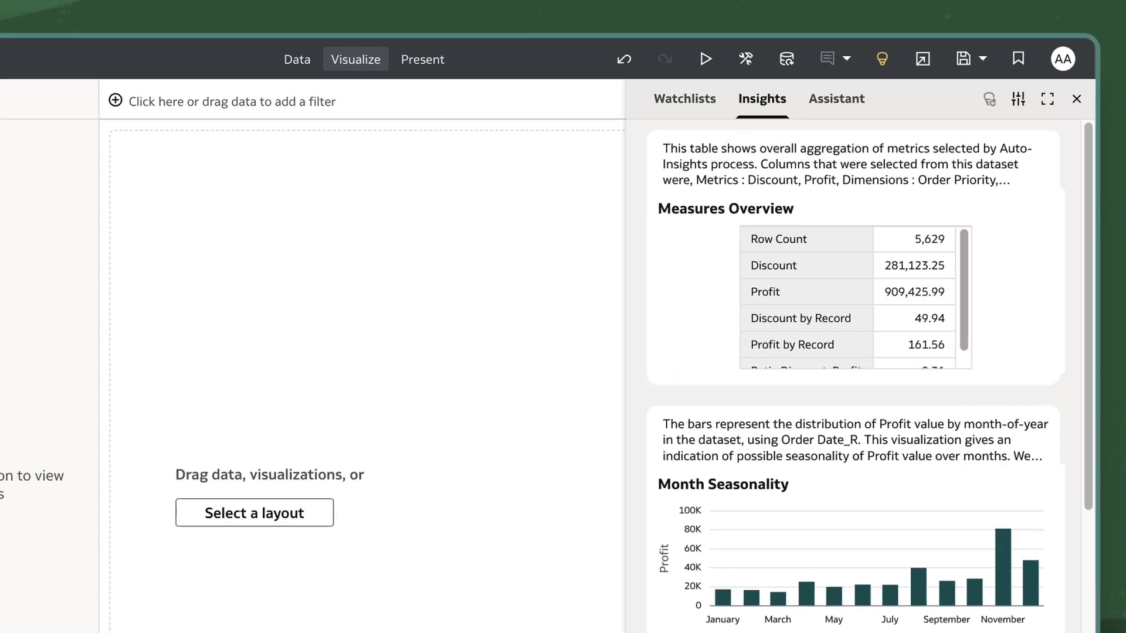
Ask the Assistant 'What are the top 10 product subcategories by sales?' and add its bar chart to the canvas
{"action": "left_click", "coordinate": [846, 126]}
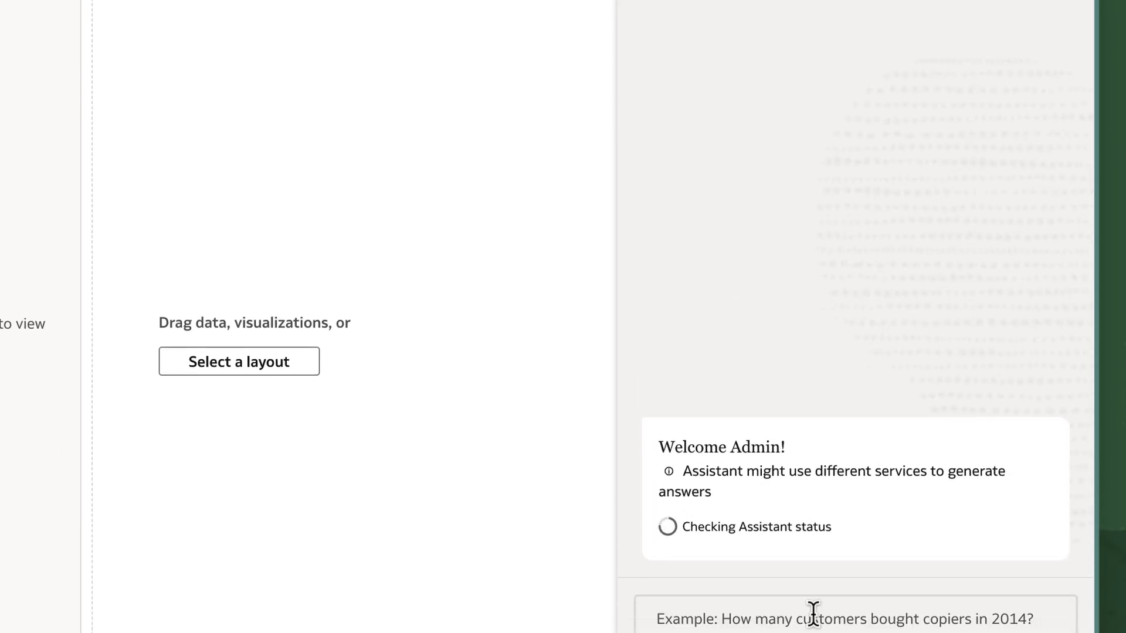
{"action": "left_click", "coordinate": [812, 543]}
{"action": "type", "text": "What are the top 10 product subcategories by sales?"}
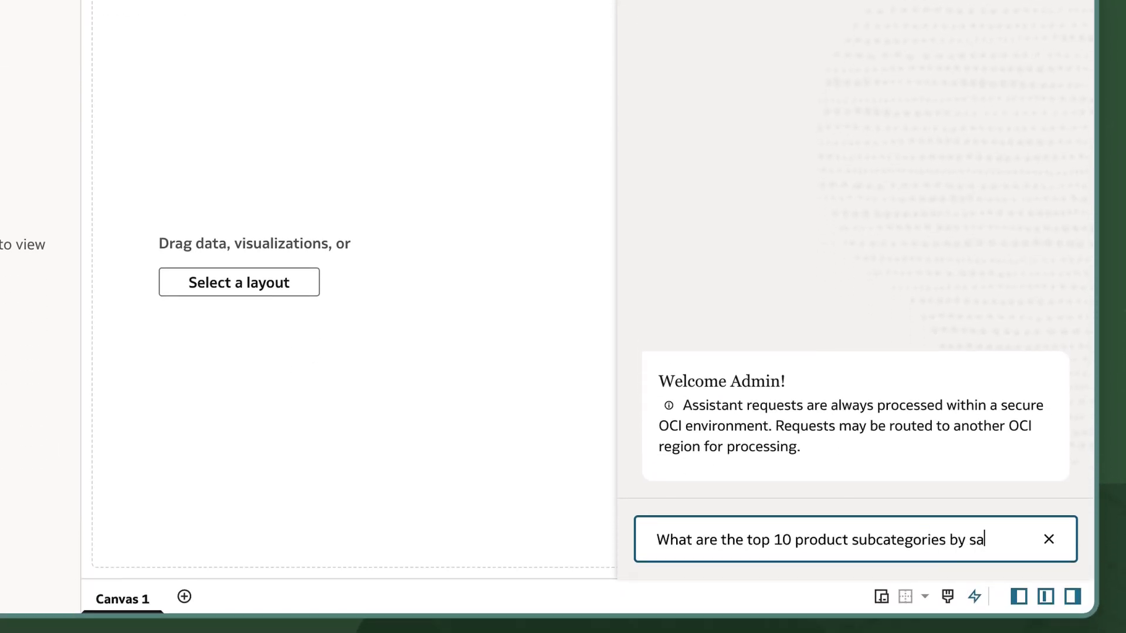
{"action": "key", "text": "Return"}
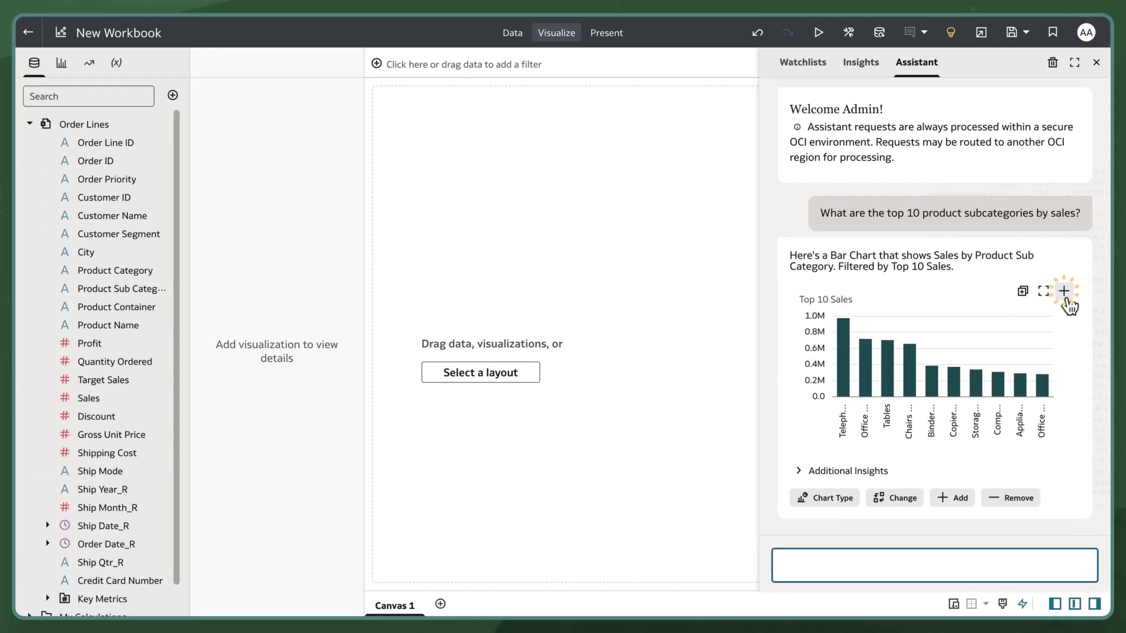
{"action": "left_click", "coordinate": [1067, 290]}
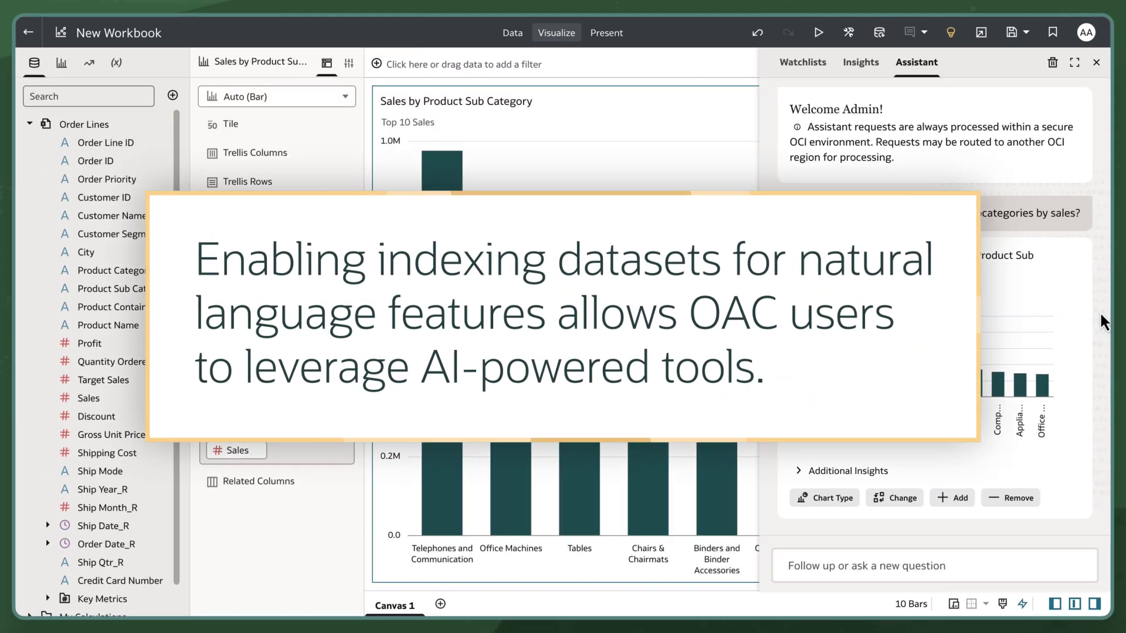